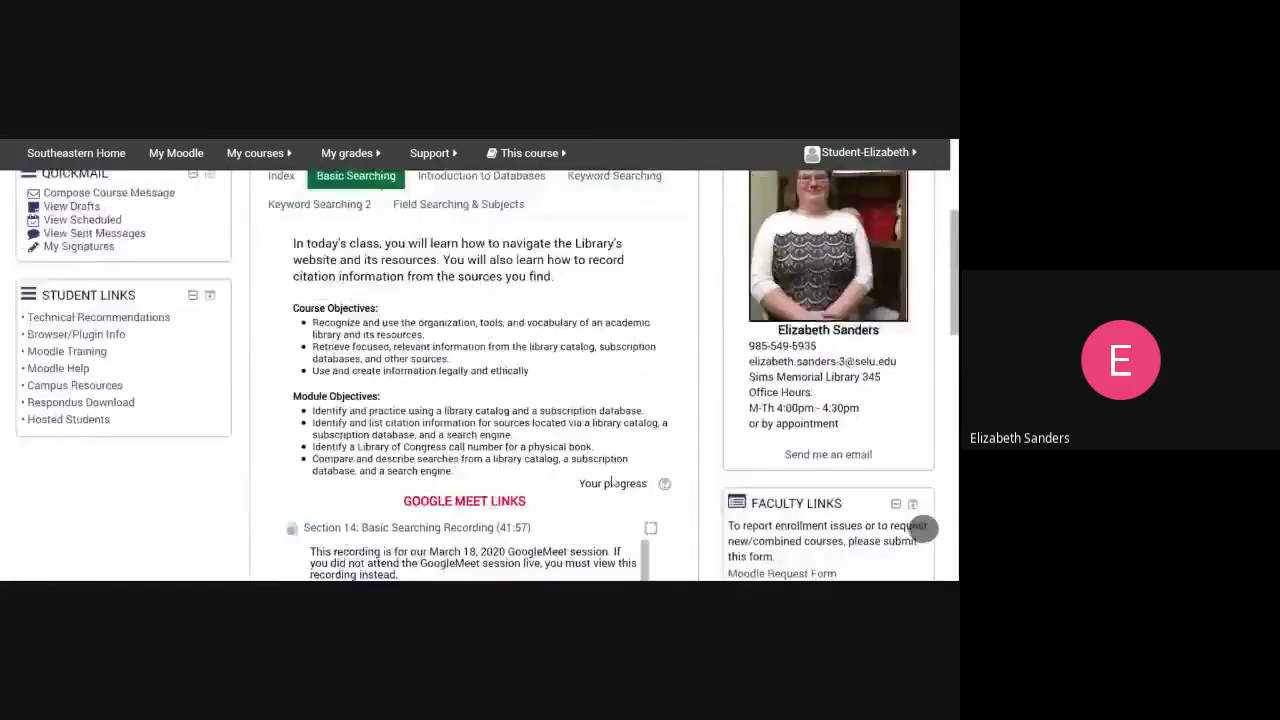
pyautogui.scroll(1, 609, 484)
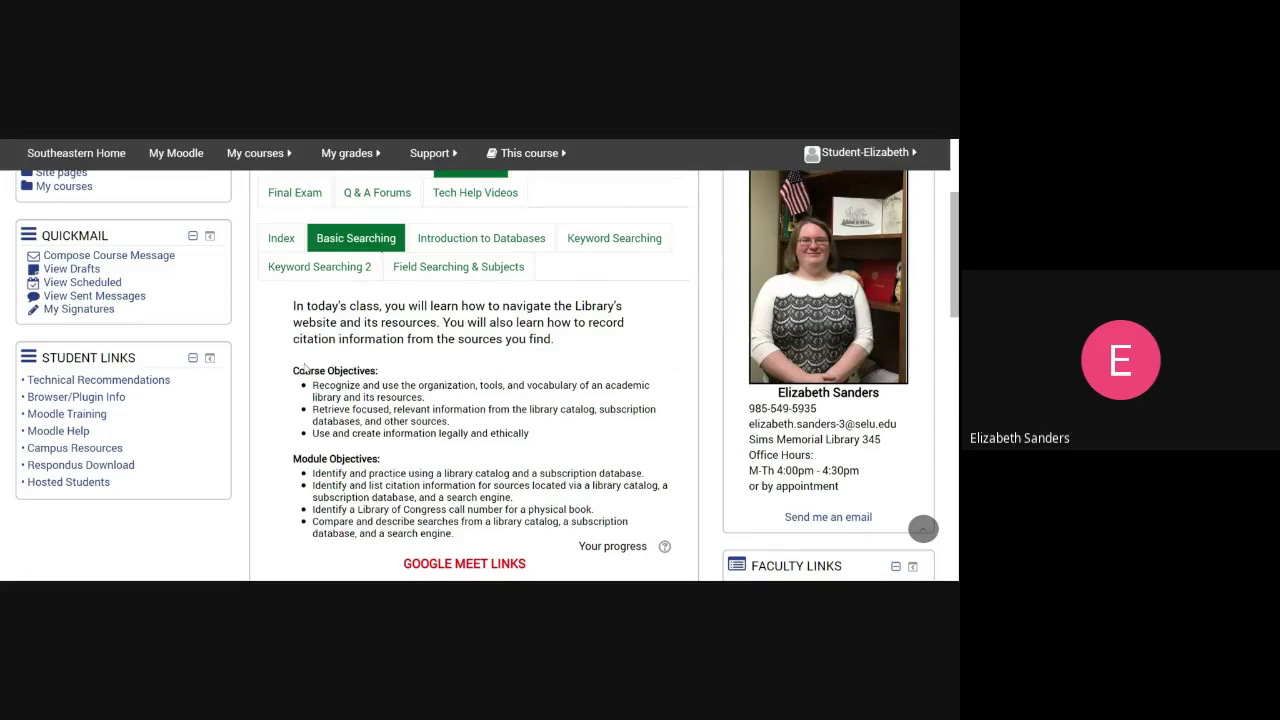
# - Scroll the Moodle Basic Searching tab to locate the assignment's GoogleDoc Version link
pyautogui.scroll(1, 307, 369)
pyautogui.scroll(1, 362, 377)
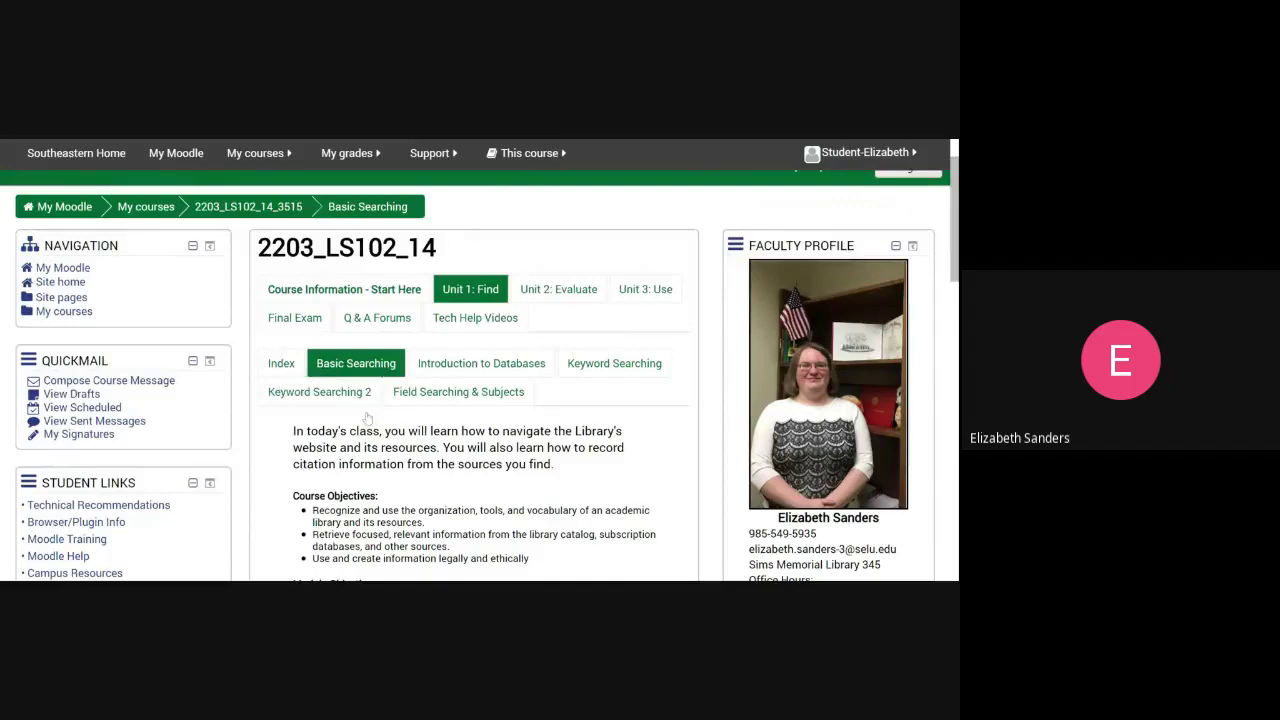
pyautogui.scroll(-3, 366, 420)
pyautogui.scroll(-10, 313, 445)
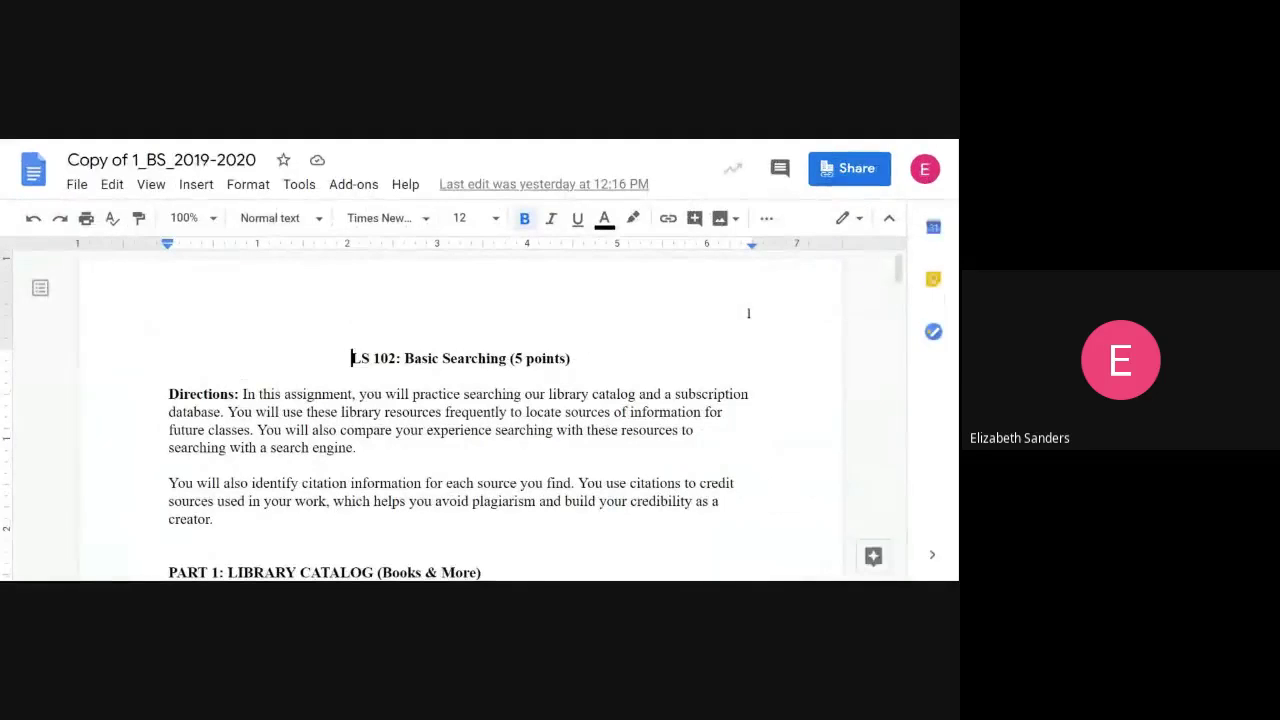
# - Place the insertion point at the end of the title in 'Copy of 1_BS_2019-2020'
pyautogui.doubleClick(681, 370)
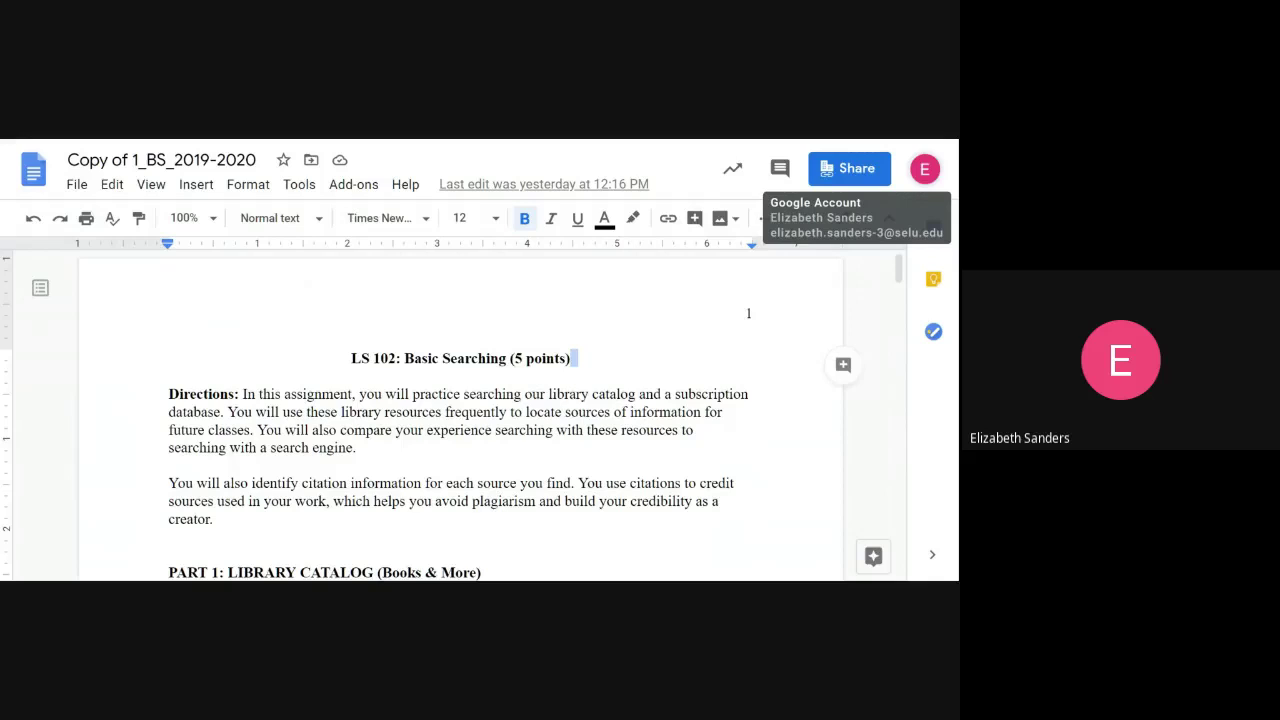
# - Review the signed-in school-managed Google account details, then dismiss the account popup
pyautogui.click(926, 169)
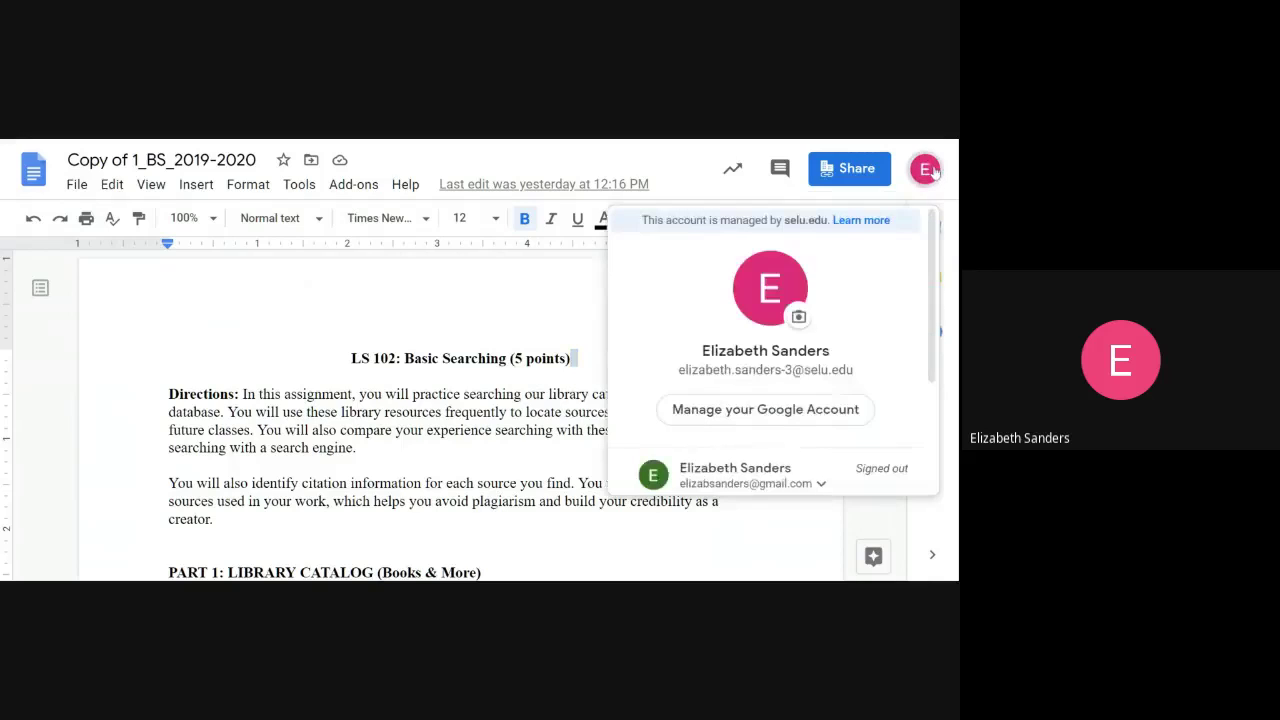
pyautogui.scroll(-1, 855, 300)
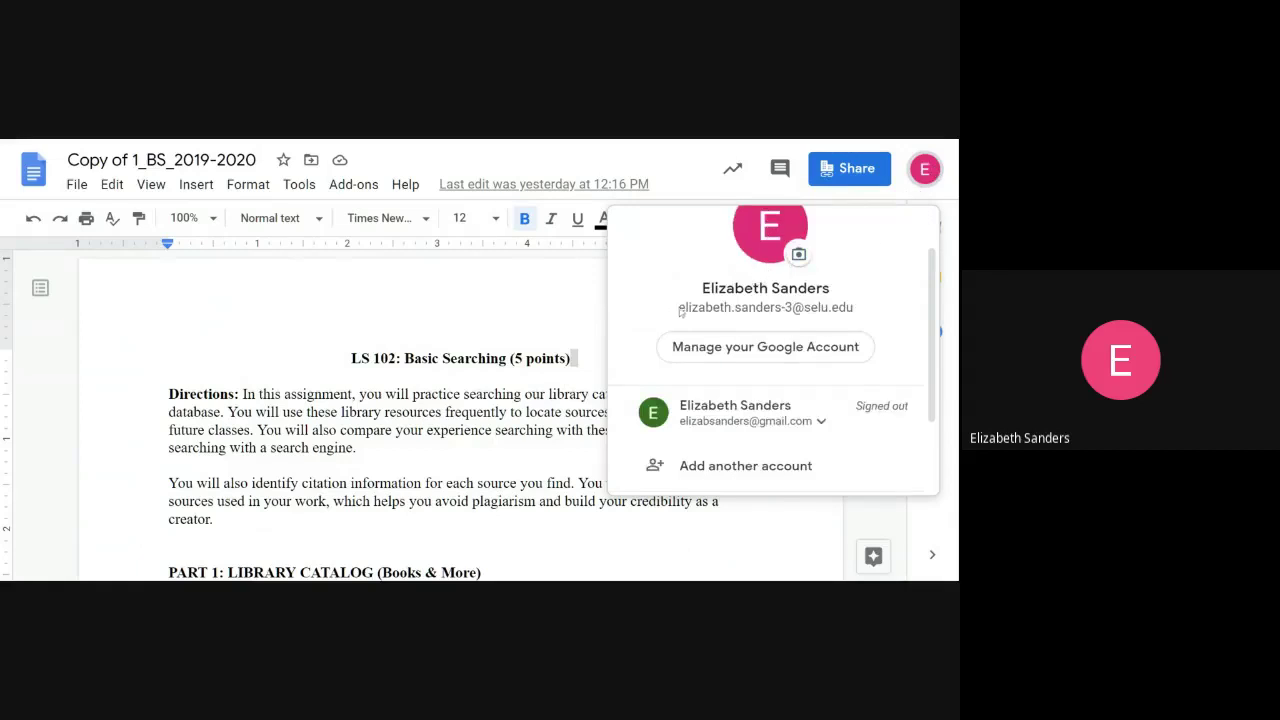
pyautogui.scroll(1, 680, 313)
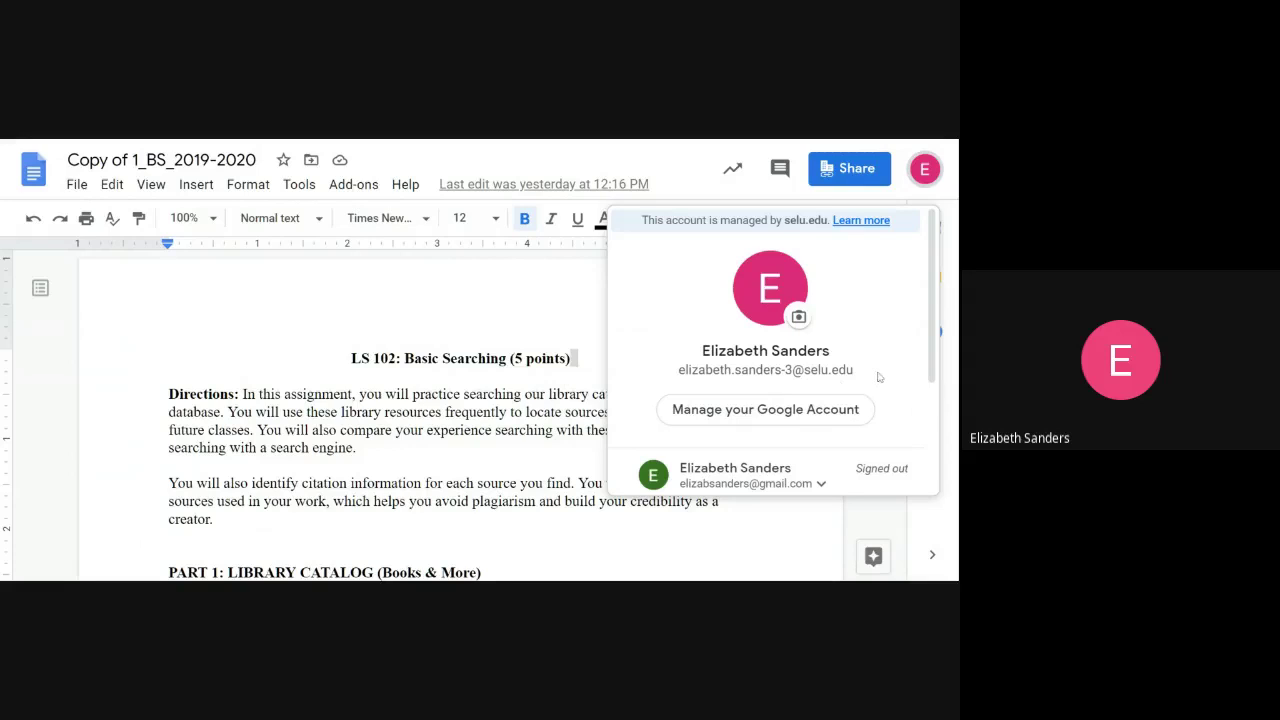
pyautogui.scroll(-2, 878, 375)
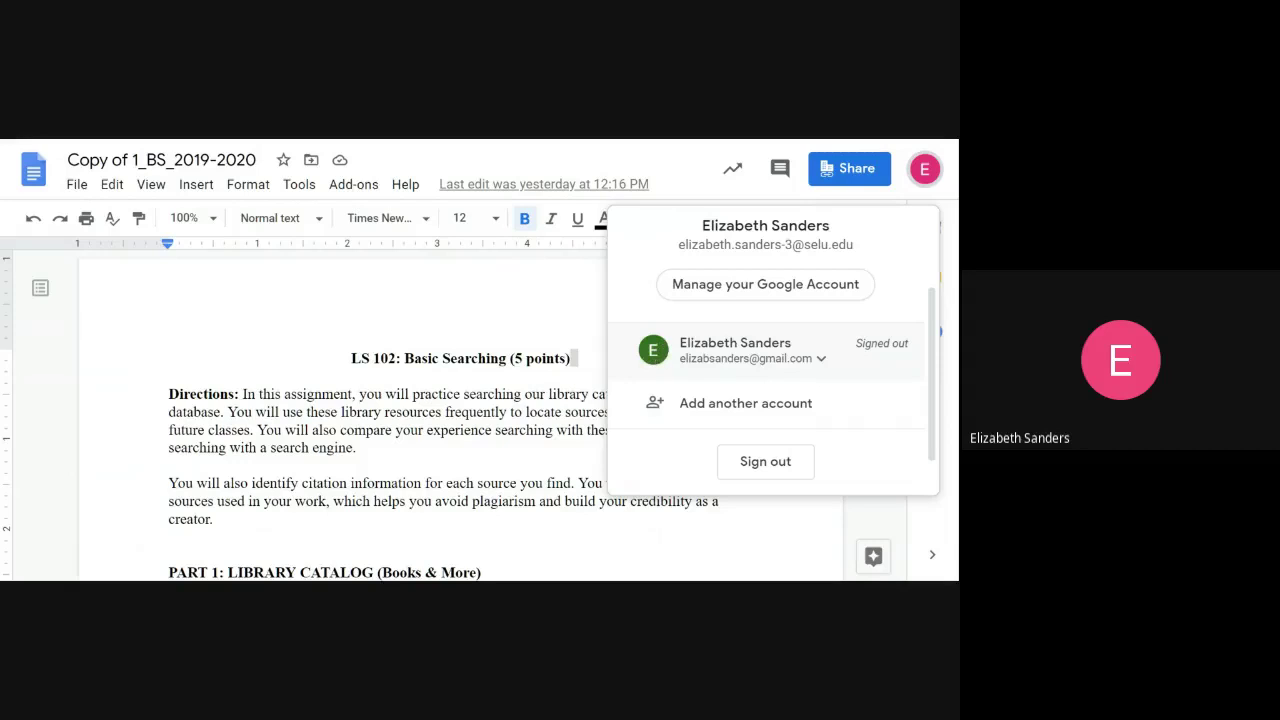
pyautogui.scroll(2, 773, 350)
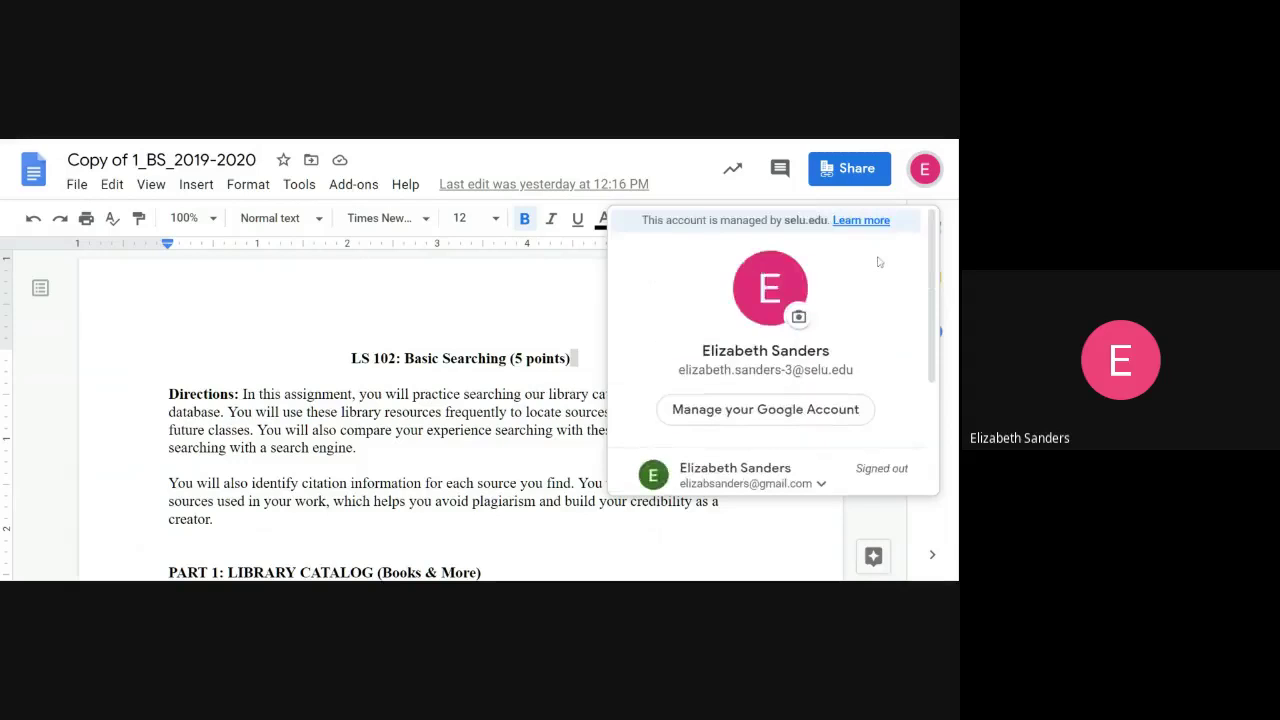
pyautogui.press('Escape')
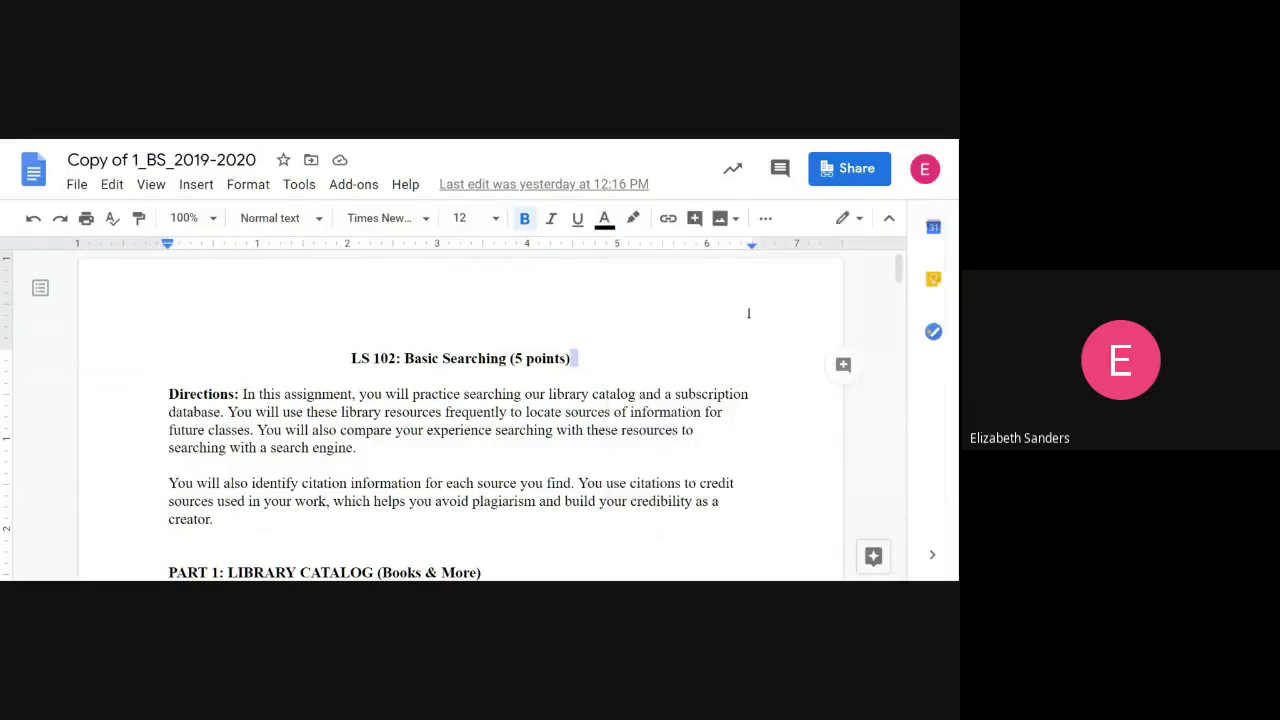
pyautogui.click(462, 376)
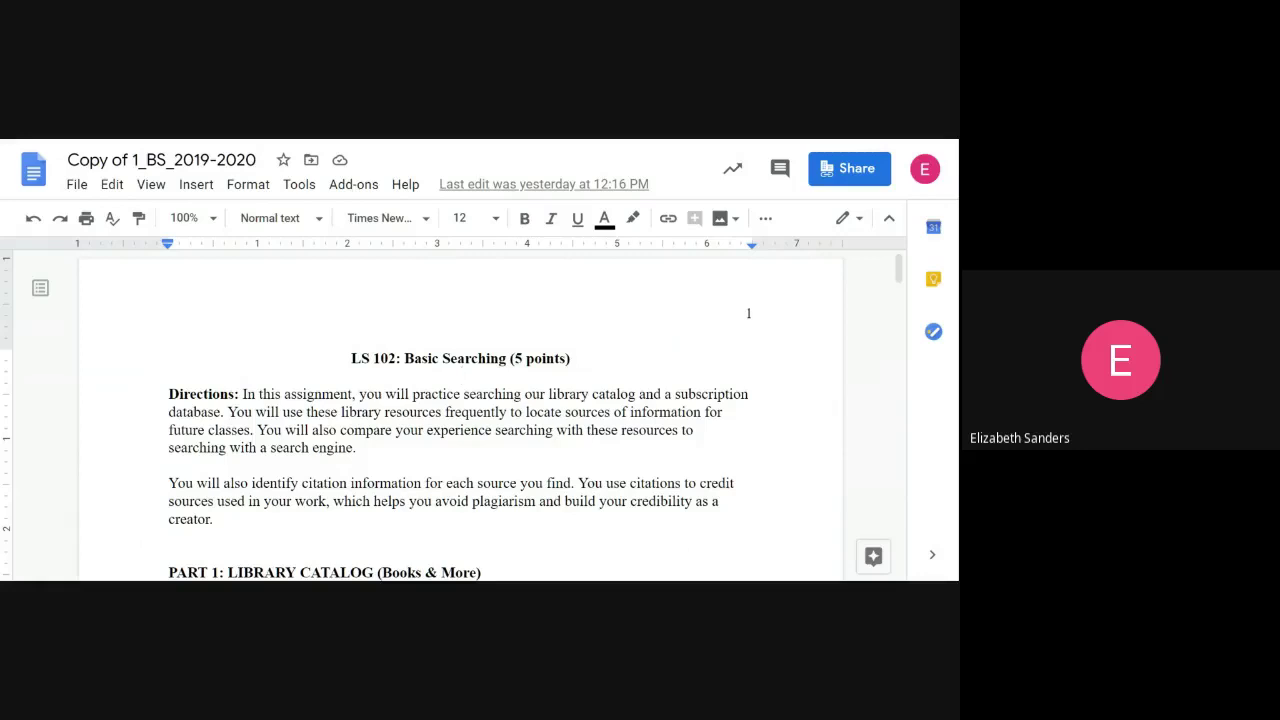
pyautogui.scroll(-1, 460, 410)
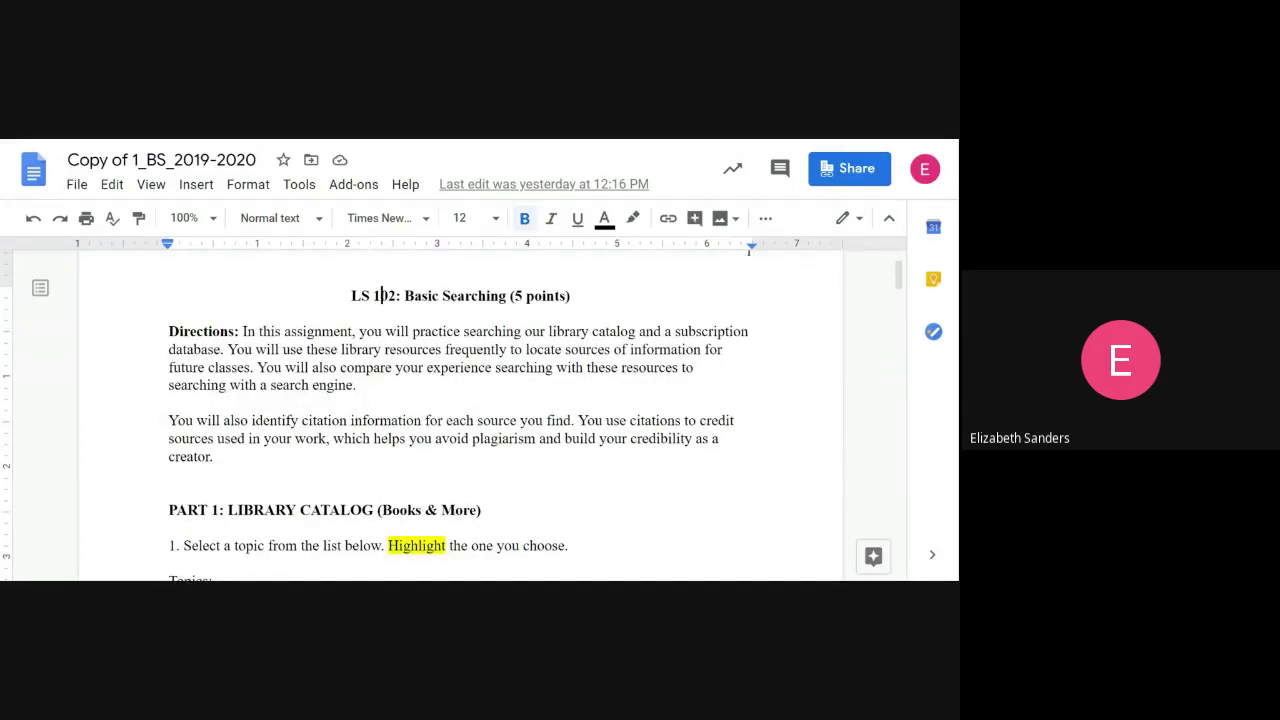
pyautogui.click(170, 474)
pyautogui.scroll(-2, 460, 410)
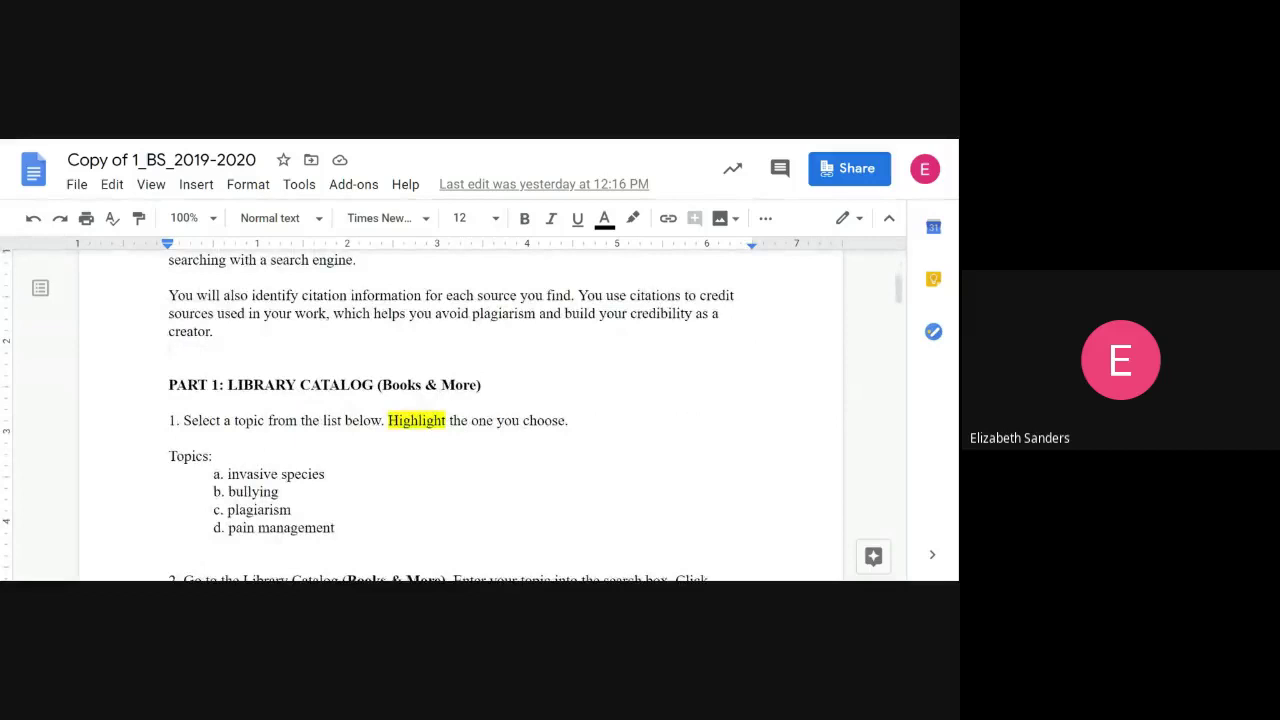
pyautogui.click(170, 438)
pyautogui.scroll(-2, 231, 486)
pyautogui.click(170, 508)
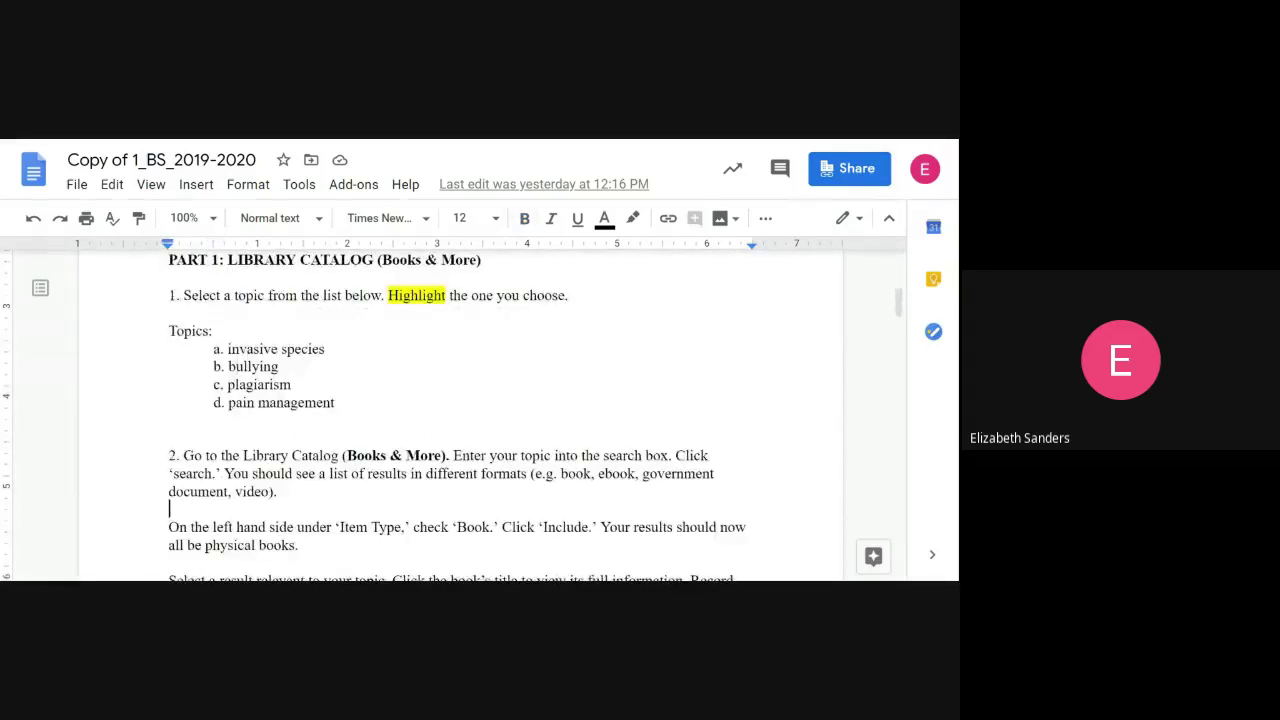
pyautogui.scroll(5, 748, 313)
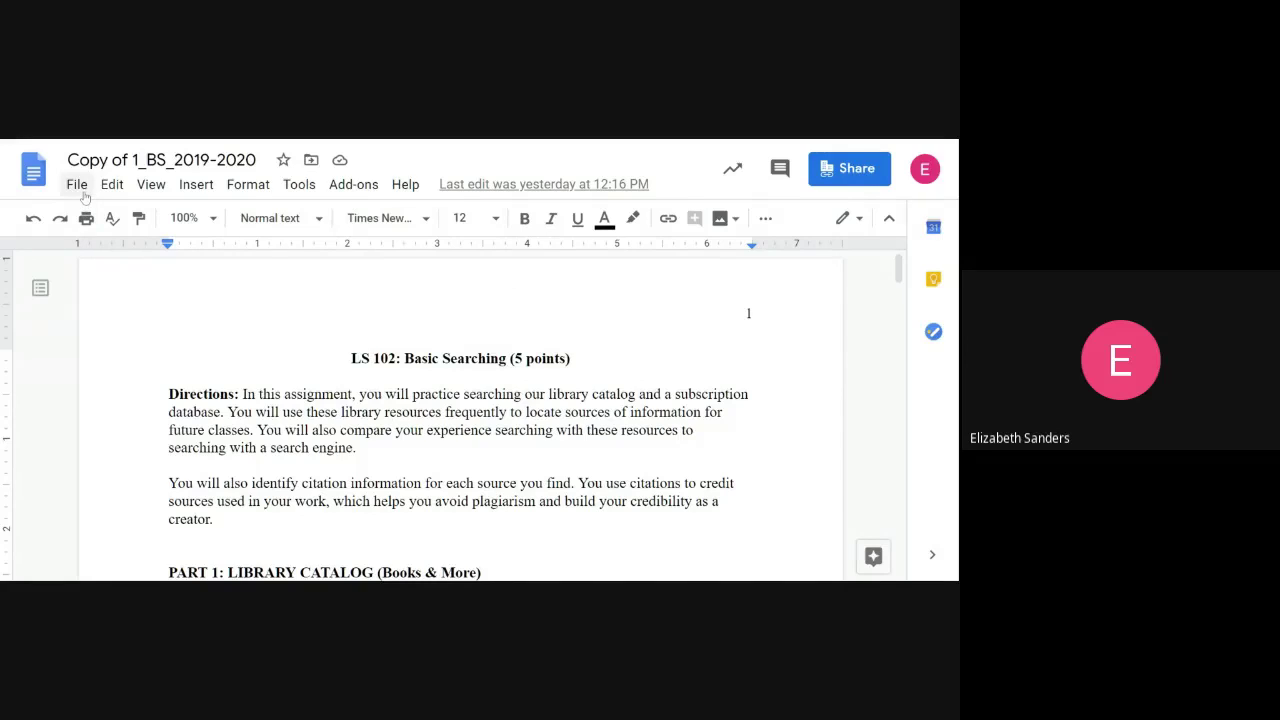
# - Make a copy from the File menu, named with the student's surname, first name and 'Basic Searching'
pyautogui.click(78, 185)
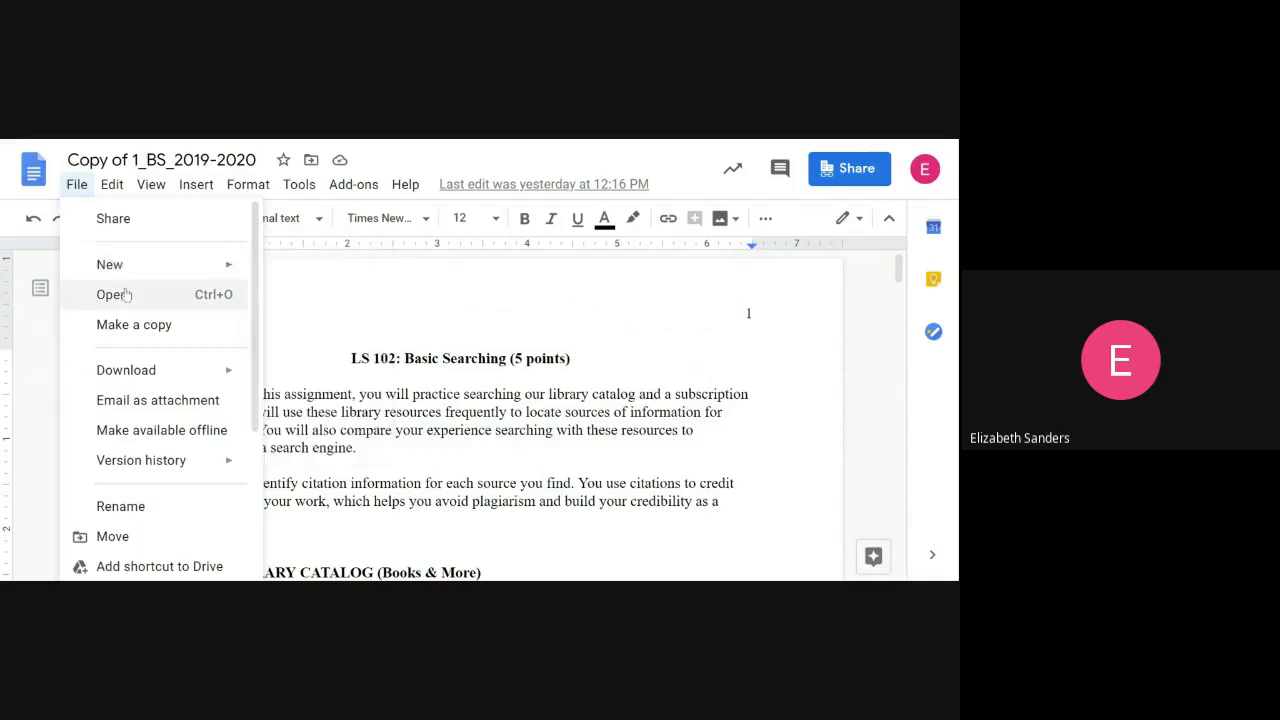
pyautogui.click(140, 341)
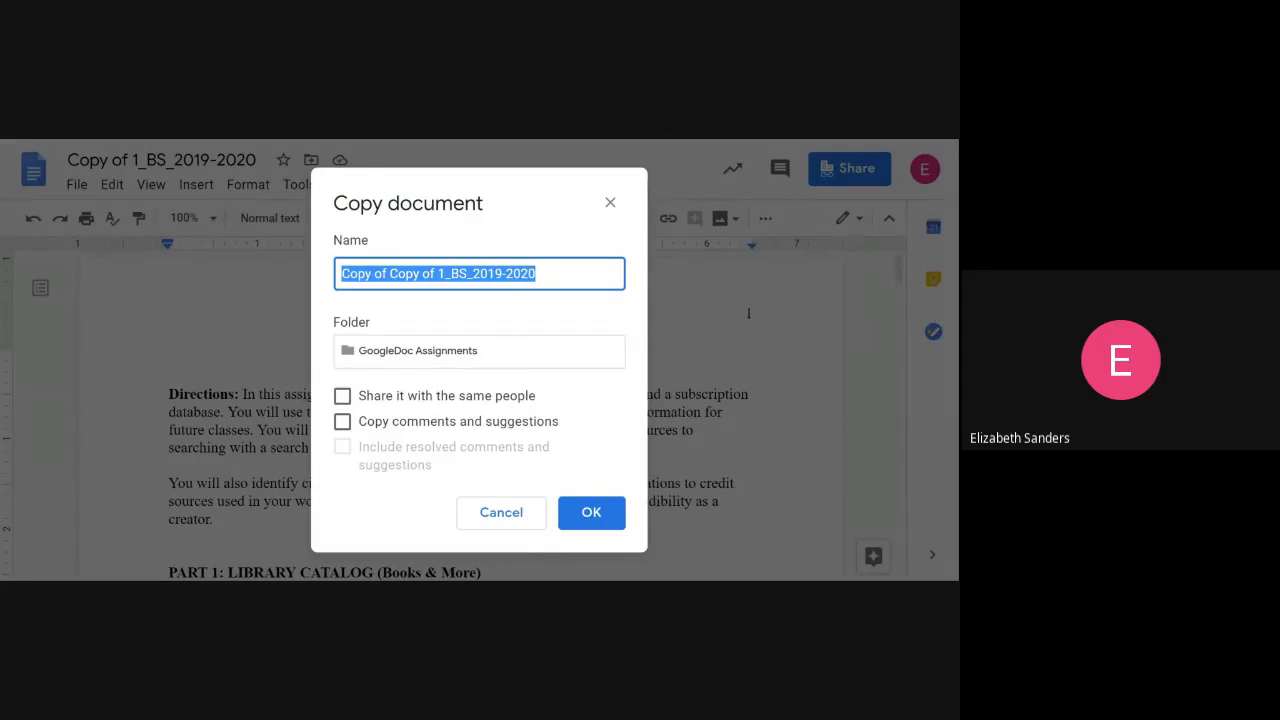
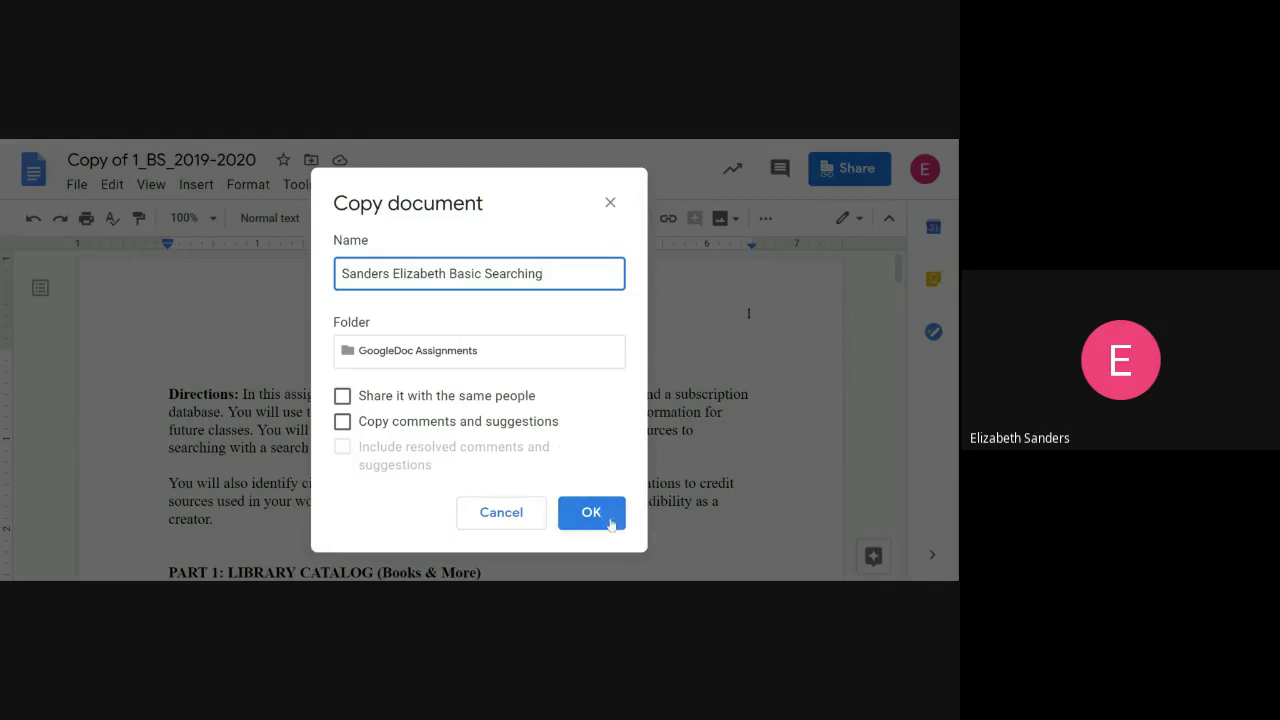
pyautogui.click(611, 524)
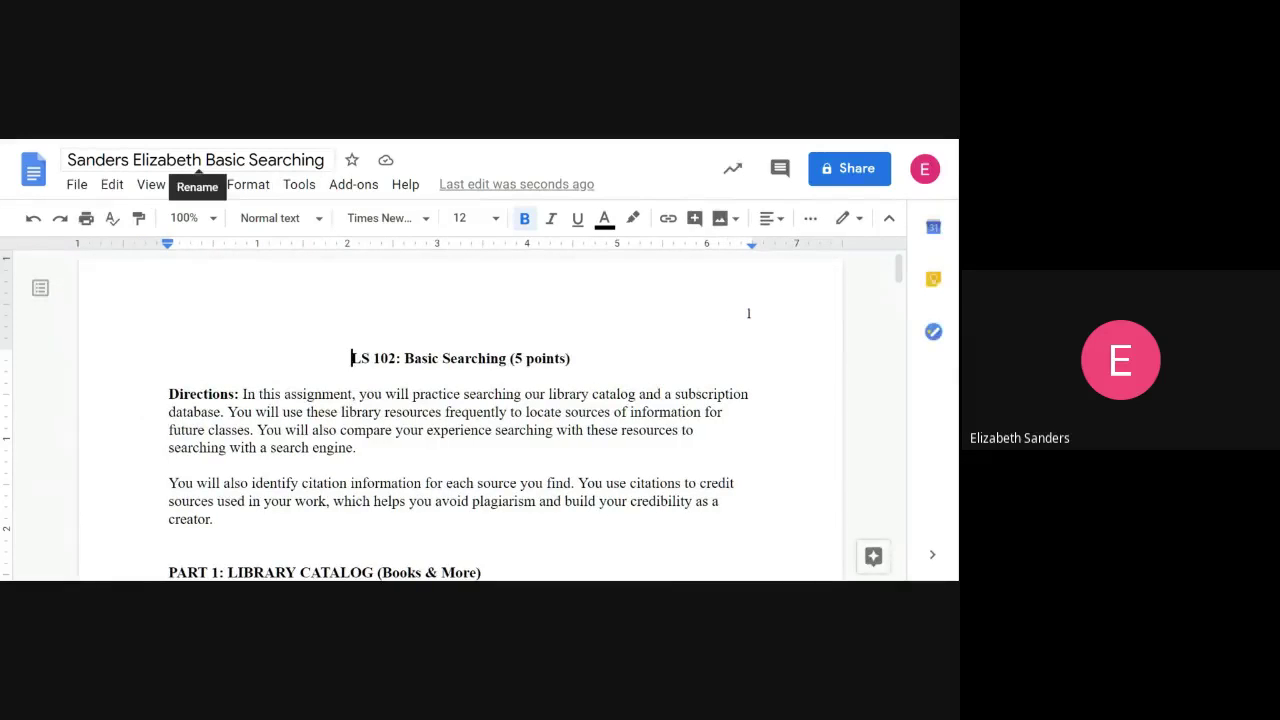
# - Scroll to PART 1: LIBRARY CATALOG and click into its topics and catalog search text
pyautogui.scroll(-3, 460, 420)
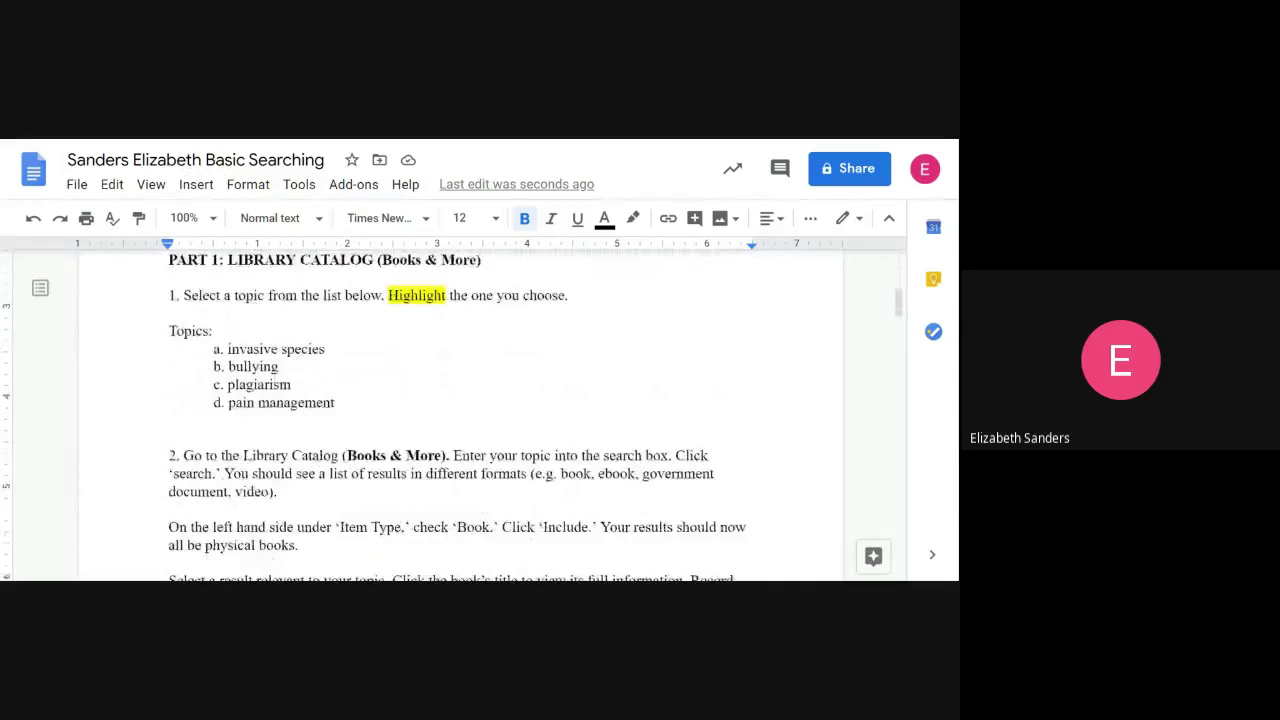
pyautogui.click(214, 331)
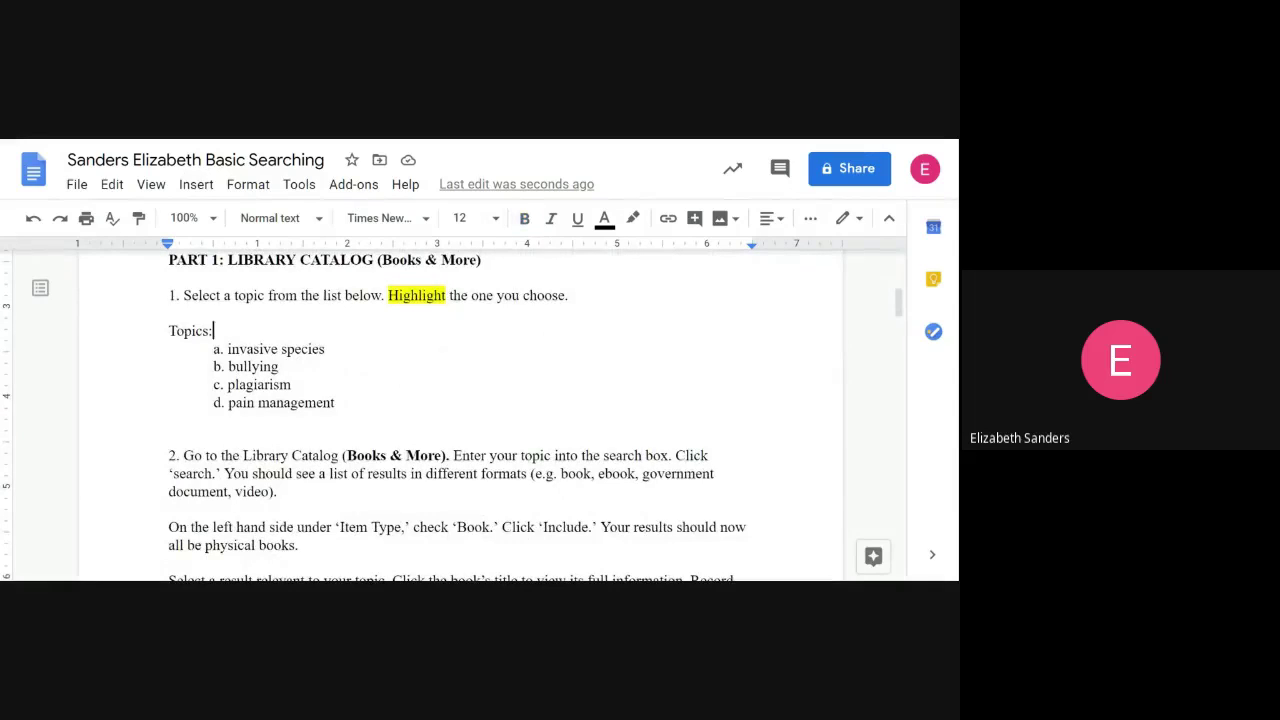
pyautogui.click(279, 402)
pyautogui.click(278, 491)
pyautogui.click(80, 192)
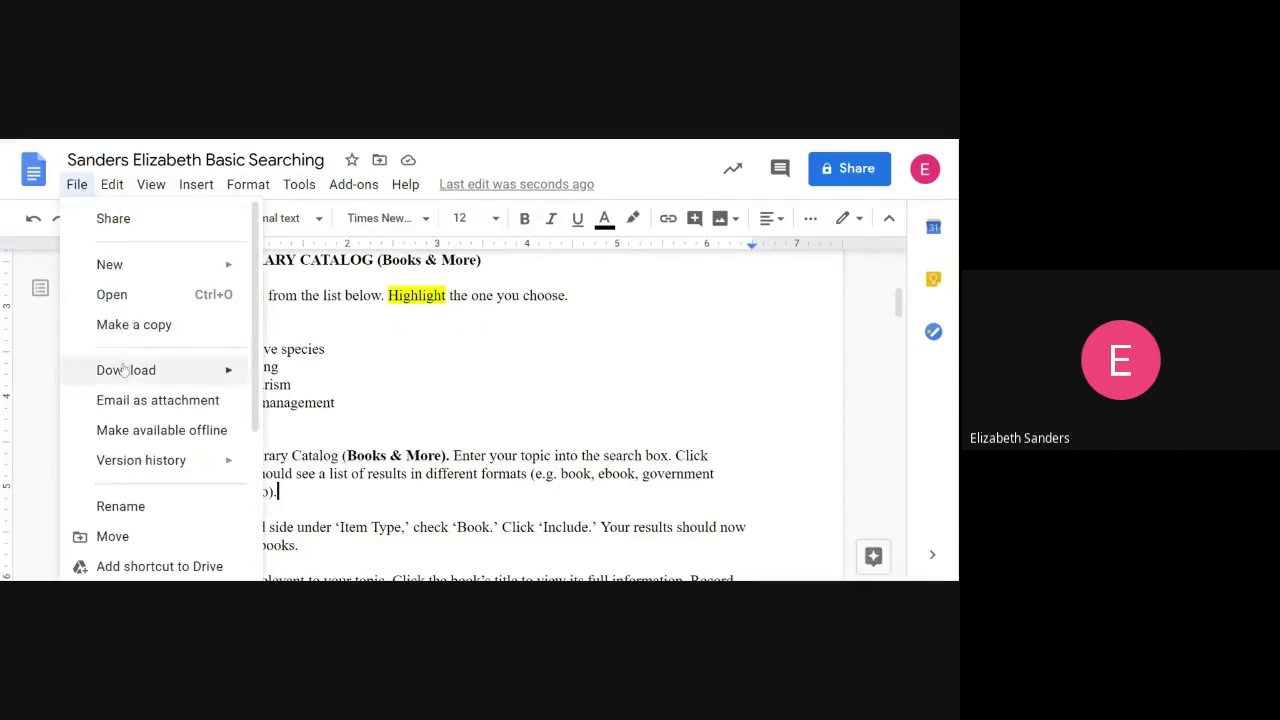
pyautogui.moveTo(124, 370)
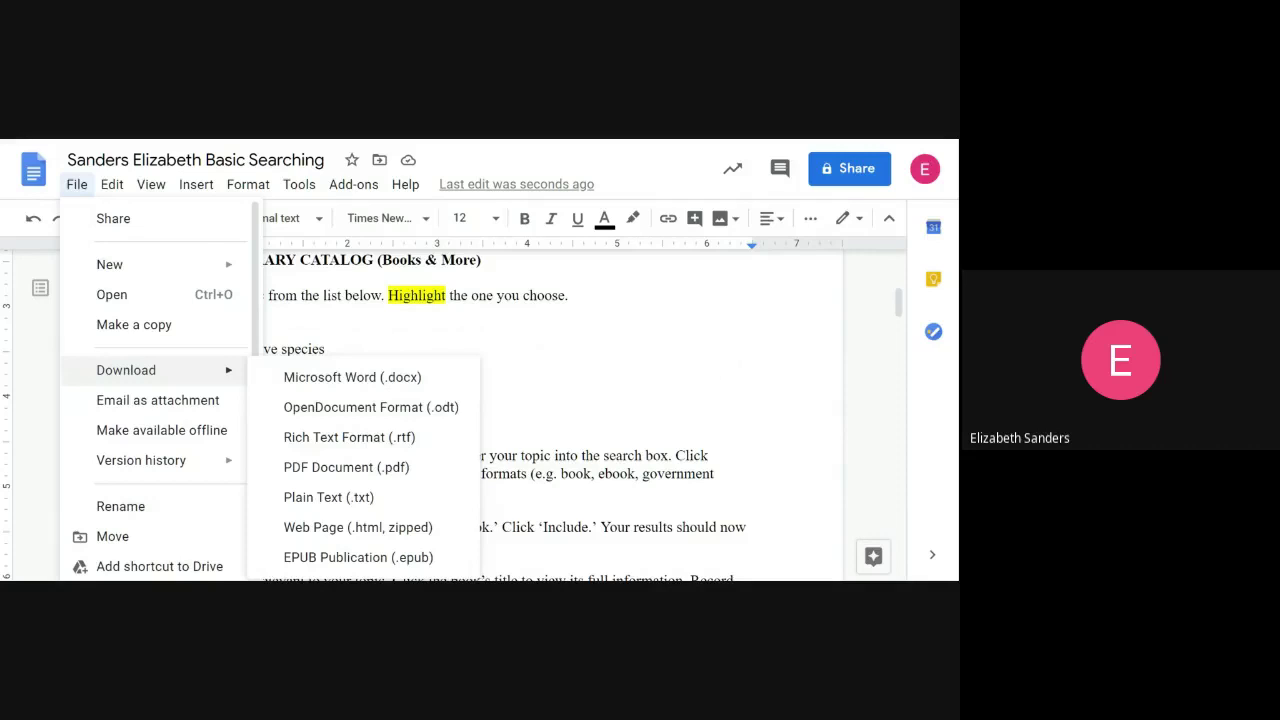
pyautogui.press('Escape')
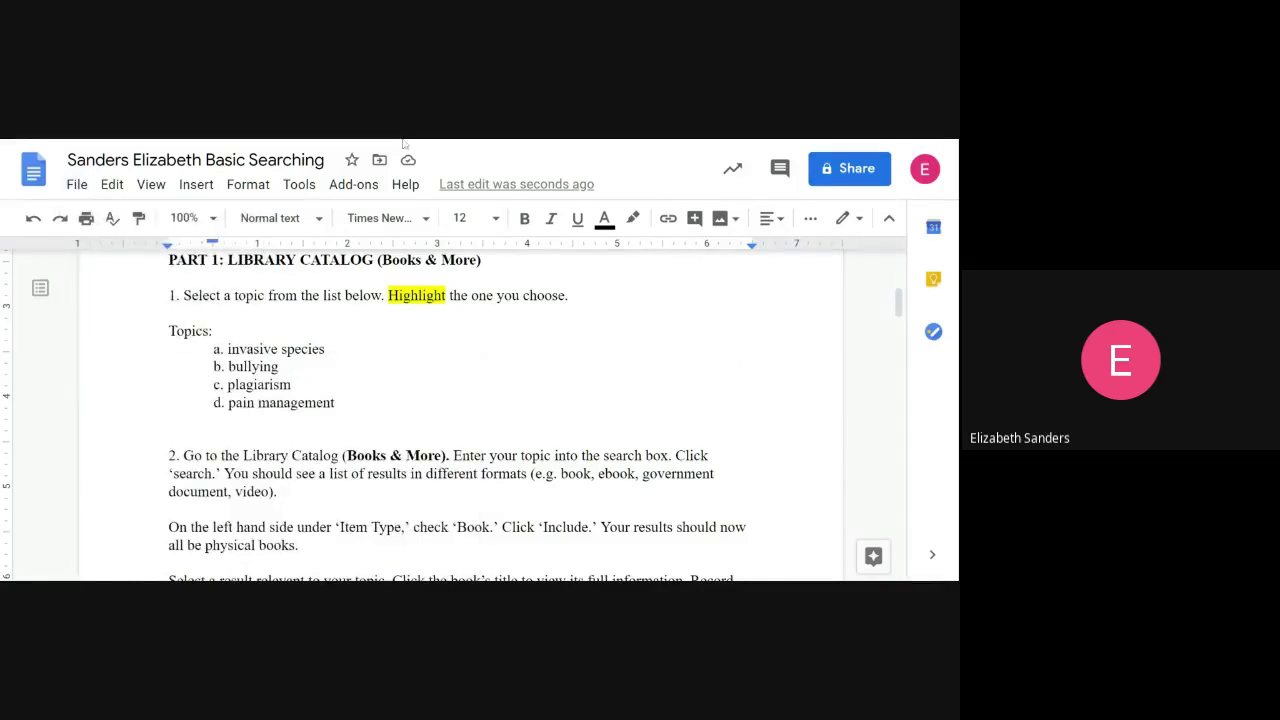